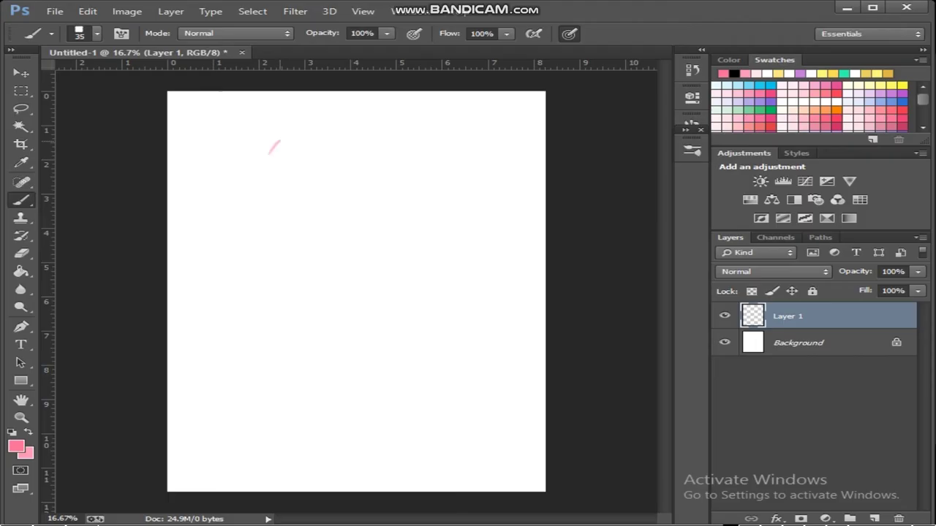
- Draw the round pink head outline and retrace it more boldly
{"action": "mouse_move", "coordinate": [270, 152]}
{"action": "left_mouse_down"}
{"action": "mouse_move", "coordinate": [273, 199]}
{"action": "mouse_move", "coordinate": [285, 213]}
{"action": "mouse_move", "coordinate": [340, 219]}
{"action": "mouse_move", "coordinate": [365, 209]}
{"action": "mouse_move", "coordinate": [360, 134]}
{"action": "mouse_move", "coordinate": [274, 146]}
{"action": "left_mouse_up"}
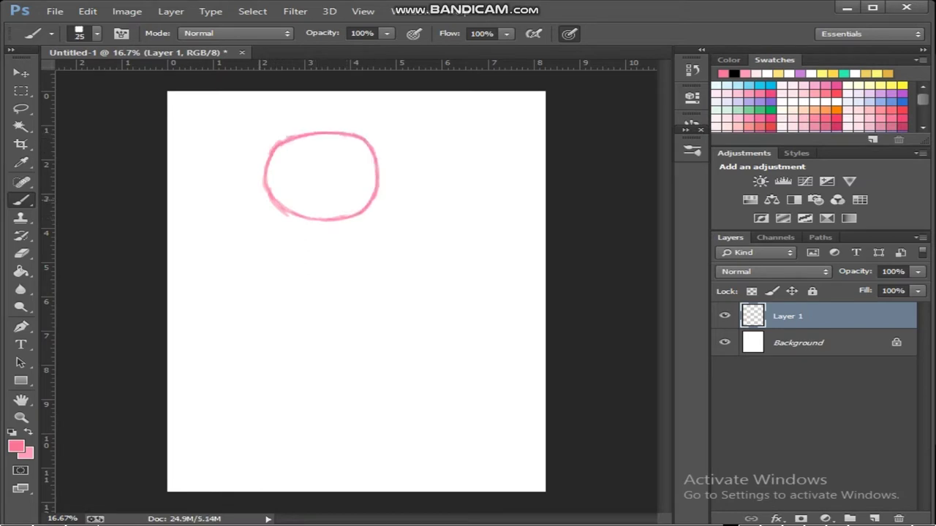
{"action": "left_click_drag", "start_coordinate": [270, 201], "coordinate": [292, 215]}
{"action": "left_click_drag", "start_coordinate": [267, 172], "coordinate": [277, 201]}
{"action": "left_click_drag", "start_coordinate": [374, 165], "coordinate": [376, 209]}
- Erase the circle's top arc and redraw the head top with ear bumps
{"action": "key", "text": "e"}
{"action": "mouse_move", "coordinate": [360, 137]}
{"action": "left_mouse_down"}
{"action": "mouse_move", "coordinate": [313, 133]}
{"action": "mouse_move", "coordinate": [270, 151]}
{"action": "left_mouse_up"}
{"action": "left_click_drag", "start_coordinate": [362, 138], "coordinate": [370, 149]}
{"action": "left_click_drag", "start_coordinate": [271, 150], "coordinate": [271, 157]}
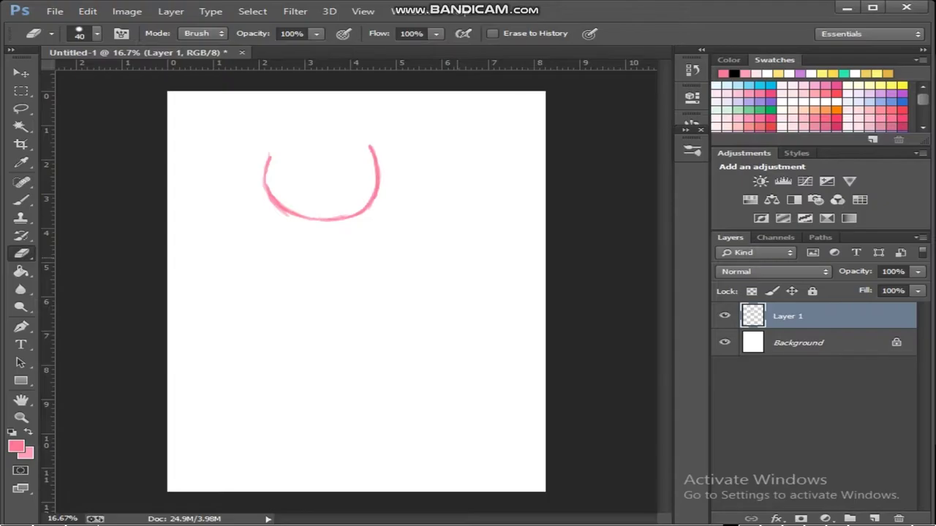
{"action": "key", "text": "b"}
{"action": "left_click_drag", "start_coordinate": [269, 155], "coordinate": [276, 136]}
{"action": "left_click_drag", "start_coordinate": [372, 150], "coordinate": [365, 133]}
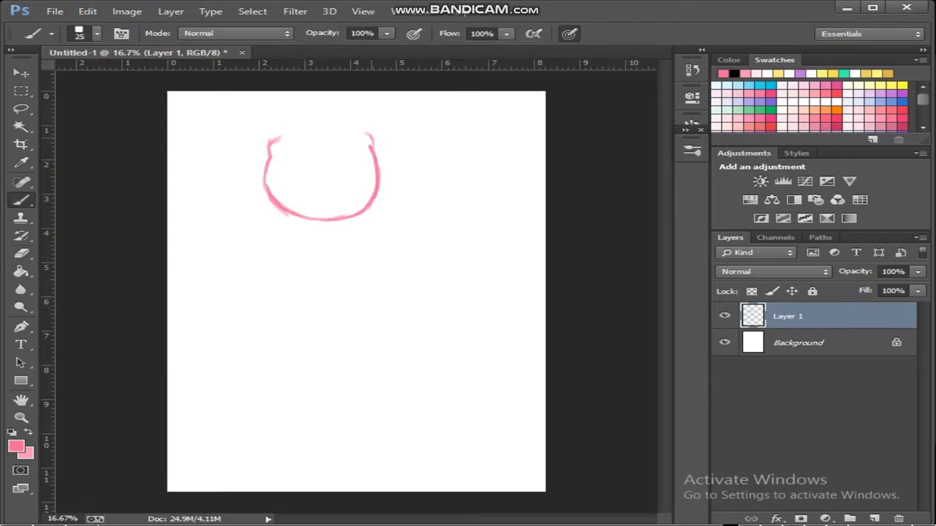
{"action": "left_click_drag", "start_coordinate": [272, 137], "coordinate": [304, 131]}
{"action": "mouse_move", "coordinate": [370, 136]}
{"action": "left_mouse_down"}
{"action": "mouse_move", "coordinate": [270, 139]}
{"action": "mouse_move", "coordinate": [371, 143]}
{"action": "mouse_move", "coordinate": [270, 156]}
{"action": "mouse_move", "coordinate": [301, 158]}
{"action": "left_mouse_up"}
- Scale the head sketch down and start sketching the hat
{"action": "key", "text": "ctrl+t"}
{"action": "key", "text": "Return"}
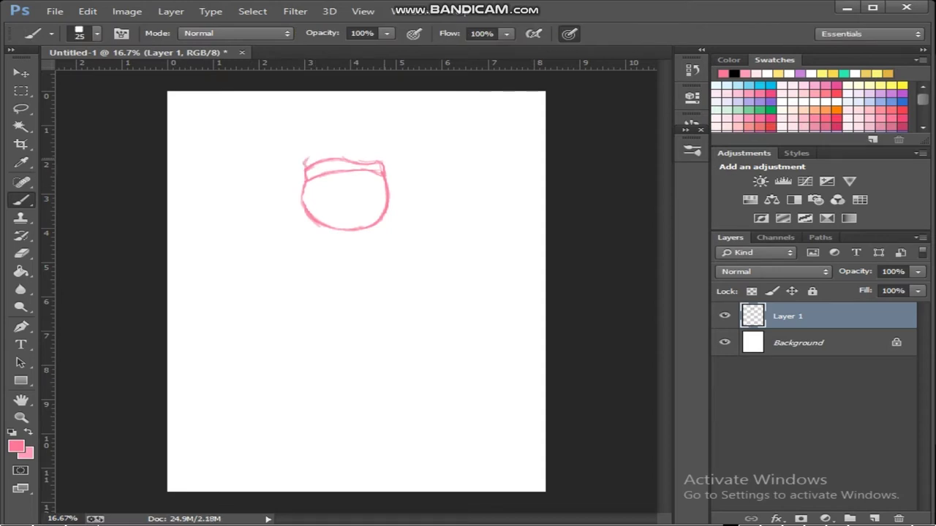
{"action": "left_click_drag", "start_coordinate": [378, 160], "coordinate": [386, 152]}
- Sketch the hat, ears, mouth and body lines, plus the peace-sign hand
{"action": "mouse_move", "coordinate": [304, 158]}
{"action": "left_mouse_down"}
{"action": "mouse_move", "coordinate": [322, 128]}
{"action": "mouse_move", "coordinate": [383, 151]}
{"action": "left_mouse_up"}
{"action": "left_click_drag", "start_coordinate": [300, 181], "coordinate": [454, 220]}
{"action": "left_click_drag", "start_coordinate": [321, 263], "coordinate": [300, 322]}
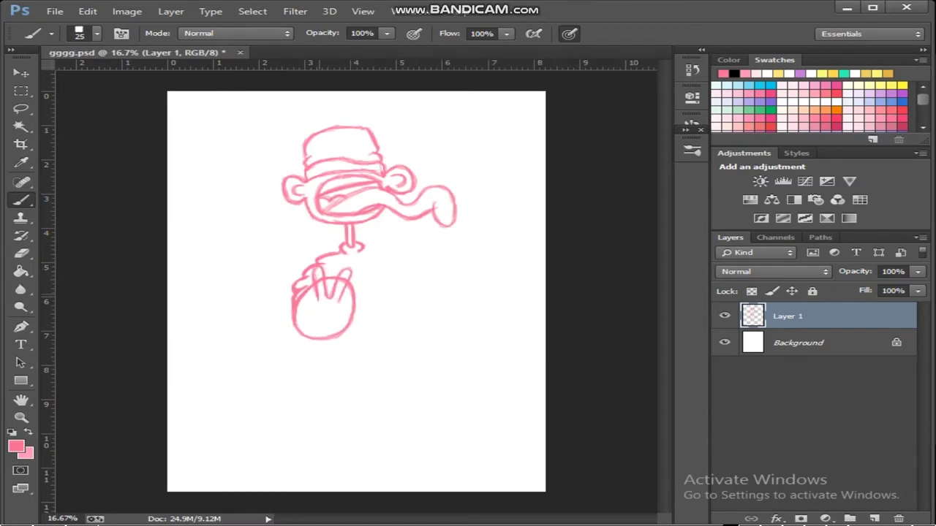
{"action": "mouse_move", "coordinate": [312, 294]}
{"action": "left_mouse_down"}
{"action": "mouse_move", "coordinate": [316, 312]}
{"action": "mouse_move", "coordinate": [322, 300]}
{"action": "left_mouse_up"}
{"action": "left_click_drag", "start_coordinate": [345, 302], "coordinate": [332, 317]}
{"action": "left_click_drag", "start_coordinate": [315, 311], "coordinate": [333, 318]}
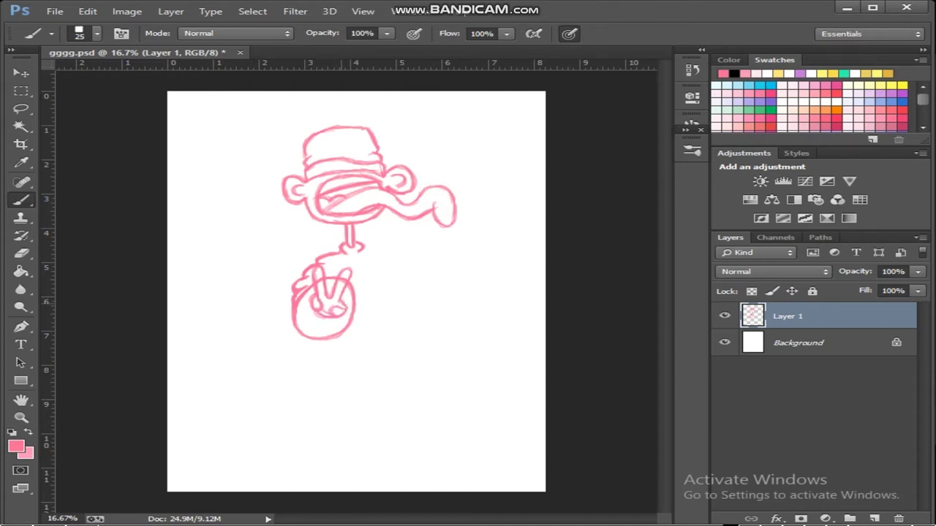
- Darken the hand lines, outline the right arm, and save as gggg.psd
{"action": "key", "text": "e"}
{"action": "key", "text": "ctrl+s"}
{"action": "key", "text": "b"}
{"action": "left_click_drag", "start_coordinate": [324, 272], "coordinate": [325, 291]}
{"action": "mouse_move", "coordinate": [378, 254]}
{"action": "left_mouse_down"}
{"action": "mouse_move", "coordinate": [419, 326]}
{"action": "mouse_move", "coordinate": [382, 296]}
{"action": "mouse_move", "coordinate": [387, 337]}
{"action": "left_mouse_up"}
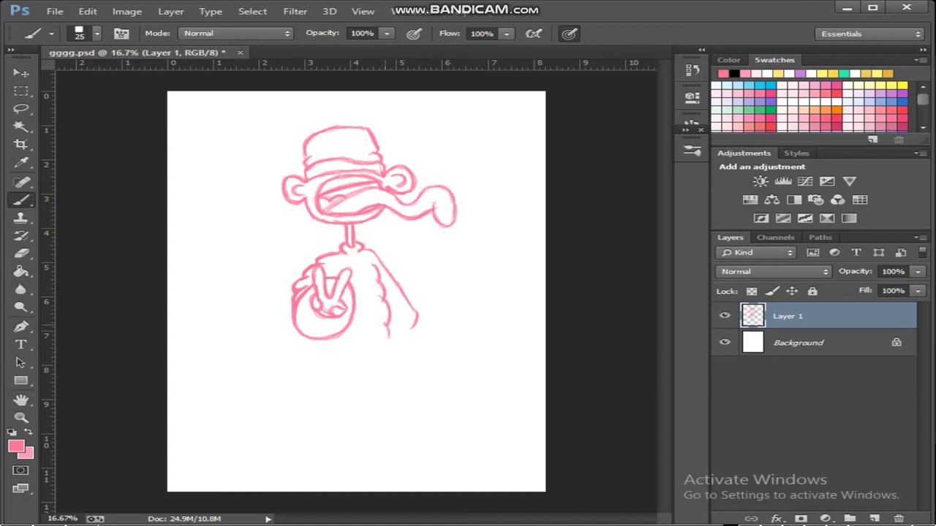
{"action": "key", "text": "ctrl+s"}
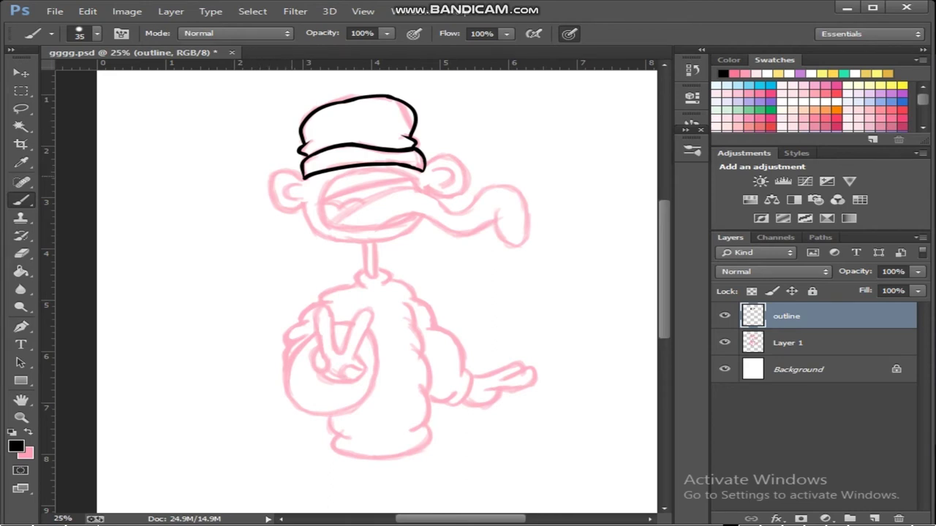
- Zoom in on the hat and neck knot and tidy the knot's black outline
{"action": "key", "text": "z"}
{"action": "left_click_drag", "start_coordinate": [276, 88], "coordinate": [439, 194]}
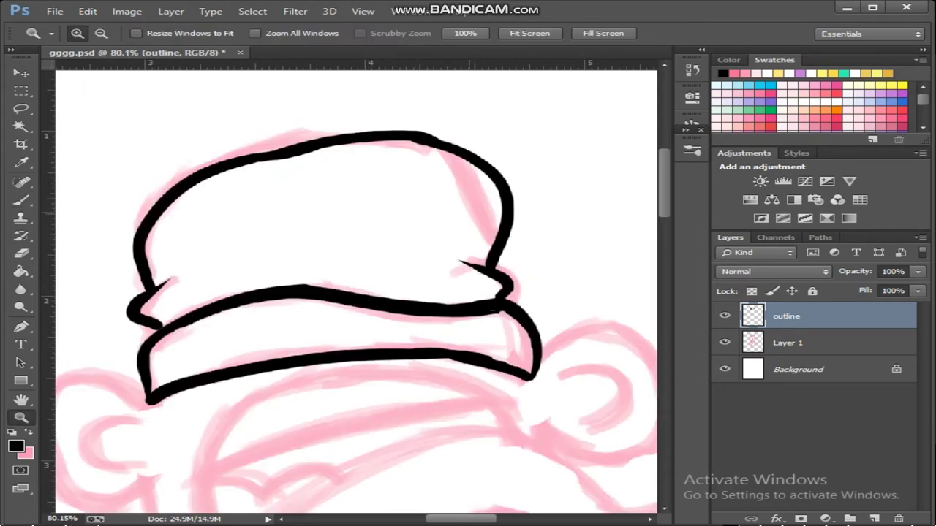
{"action": "key", "text": "b"}
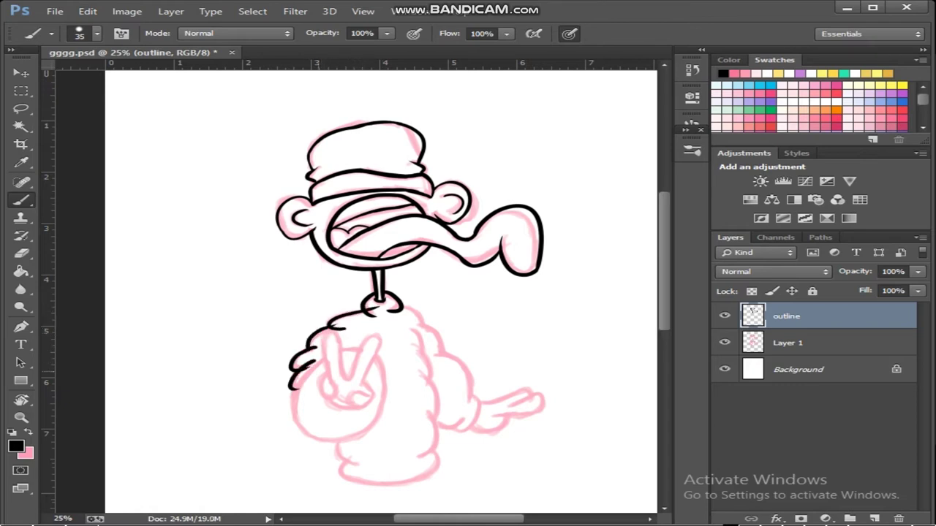
{"action": "key", "text": "z"}
{"action": "left_click_drag", "start_coordinate": [246, 236], "coordinate": [470, 387]}
{"action": "key", "text": "e"}
{"action": "left_click_drag", "start_coordinate": [437, 267], "coordinate": [407, 290]}
{"action": "left_click_drag", "start_coordinate": [462, 277], "coordinate": [489, 275]}
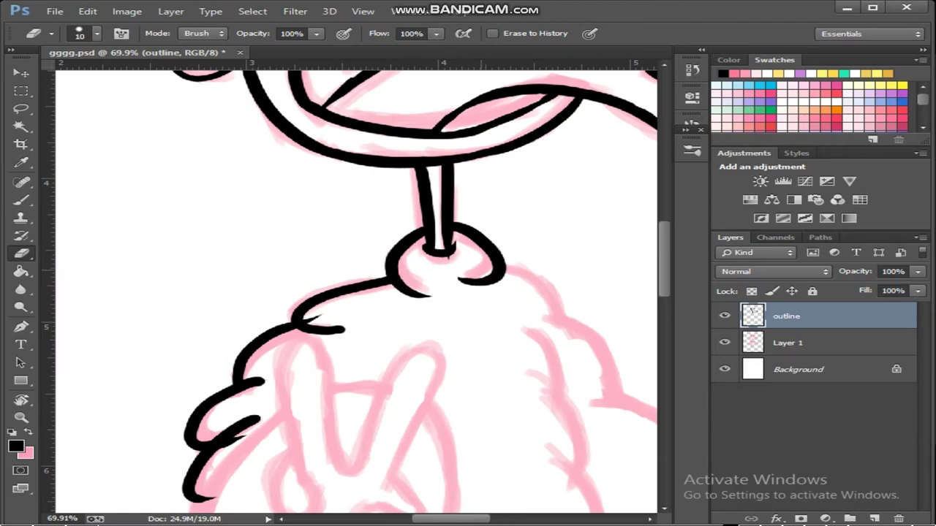
- Trim the shoulder's black lines, taper the finger outlines, and zoom back out
{"action": "mouse_move", "coordinate": [344, 329]}
{"action": "left_mouse_down"}
{"action": "mouse_move", "coordinate": [301, 323]}
{"action": "mouse_move", "coordinate": [256, 350]}
{"action": "left_mouse_up"}
{"action": "left_click_drag", "start_coordinate": [361, 290], "coordinate": [303, 314]}
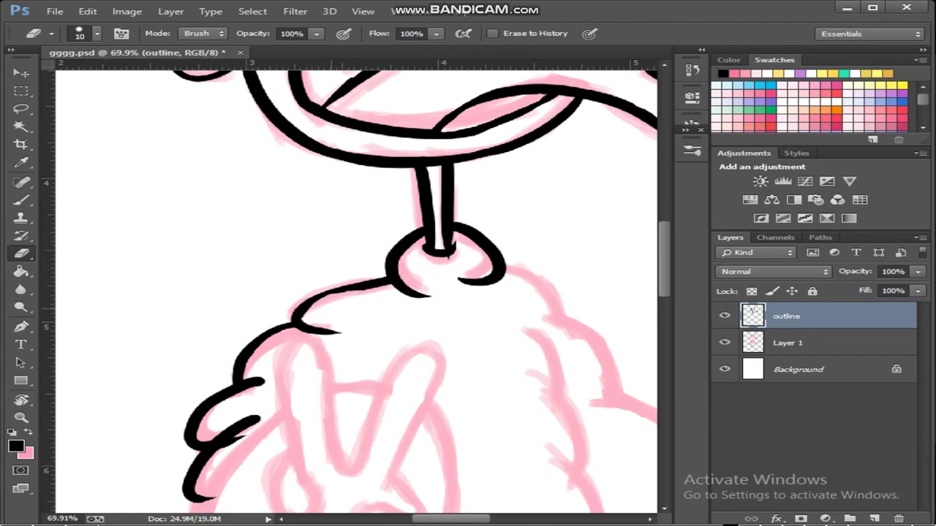
{"action": "mouse_move", "coordinate": [265, 380]}
{"action": "left_mouse_down"}
{"action": "mouse_move", "coordinate": [216, 404]}
{"action": "mouse_move", "coordinate": [196, 432]}
{"action": "left_mouse_up"}
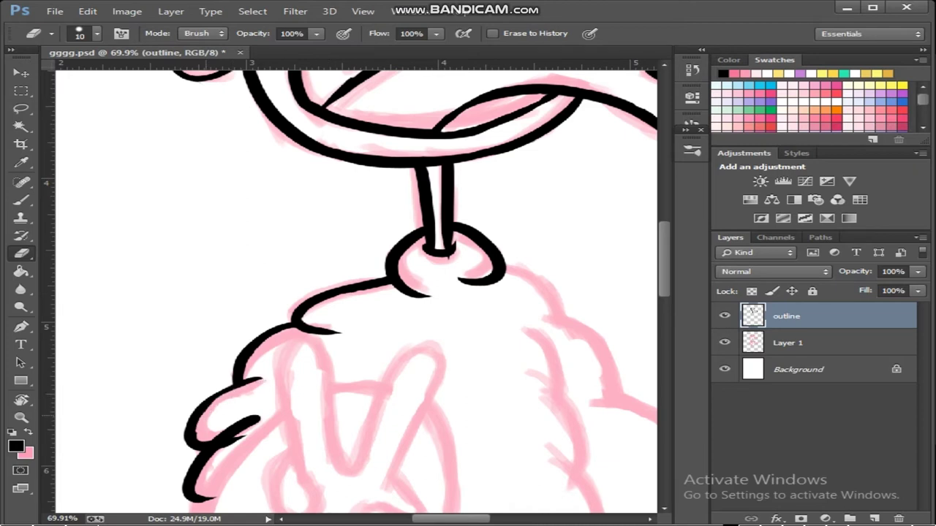
{"action": "left_click_drag", "start_coordinate": [261, 415], "coordinate": [225, 430]}
{"action": "scroll", "coordinate": [234, 304], "scroll_direction": "down", "scroll_amount": 3}
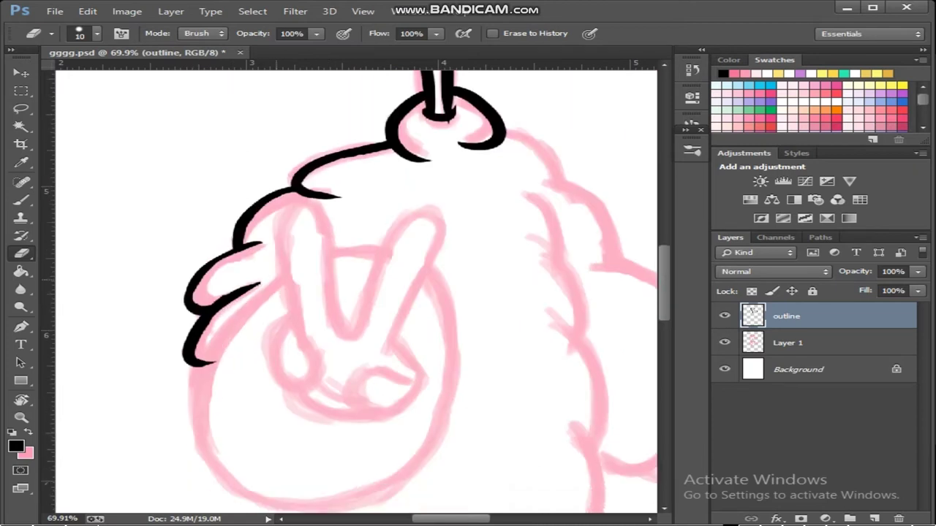
{"action": "left_click", "coordinate": [336, 474], "text": "alt"}
- Ink black outlines down both sides and along the bottom of the hand
{"action": "key", "text": "b"}
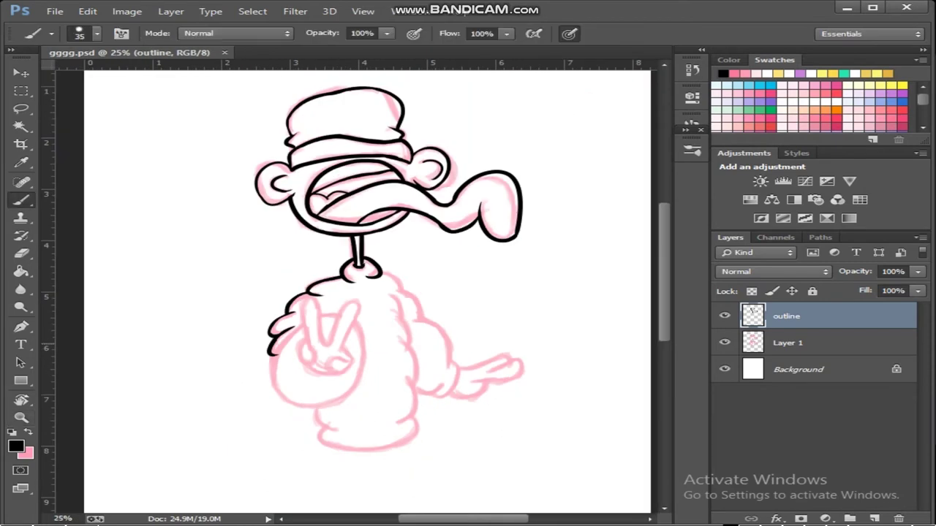
{"action": "left_click_drag", "start_coordinate": [294, 324], "coordinate": [272, 396]}
{"action": "left_click_drag", "start_coordinate": [356, 320], "coordinate": [341, 394]}
{"action": "left_click_drag", "start_coordinate": [269, 376], "coordinate": [380, 375]}
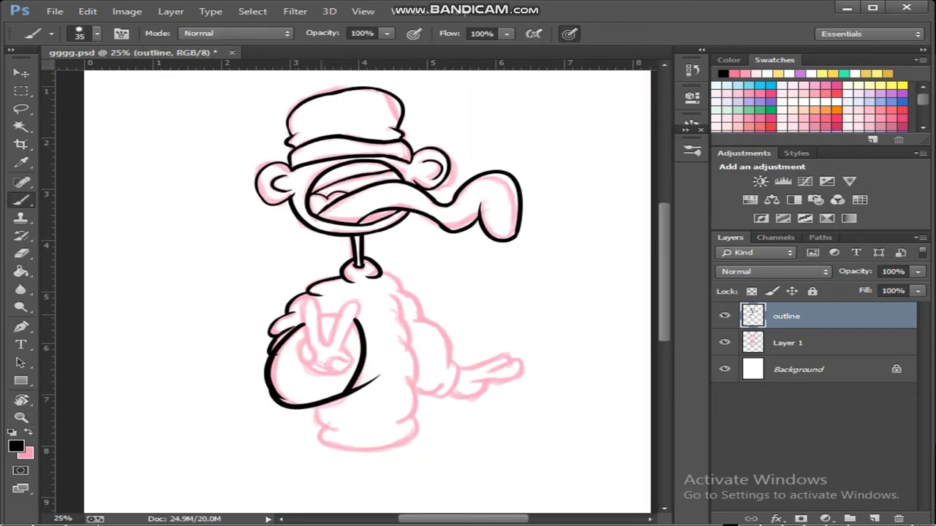
- Erase excess black strokes around the hand, then zoom back out
{"action": "key", "text": "z"}
{"action": "left_click_drag", "start_coordinate": [321, 422], "coordinate": [351, 422]}
{"action": "key", "text": "e"}
{"action": "left_click_drag", "start_coordinate": [439, 322], "coordinate": [395, 351]}
{"action": "left_click_drag", "start_coordinate": [212, 245], "coordinate": [220, 358]}
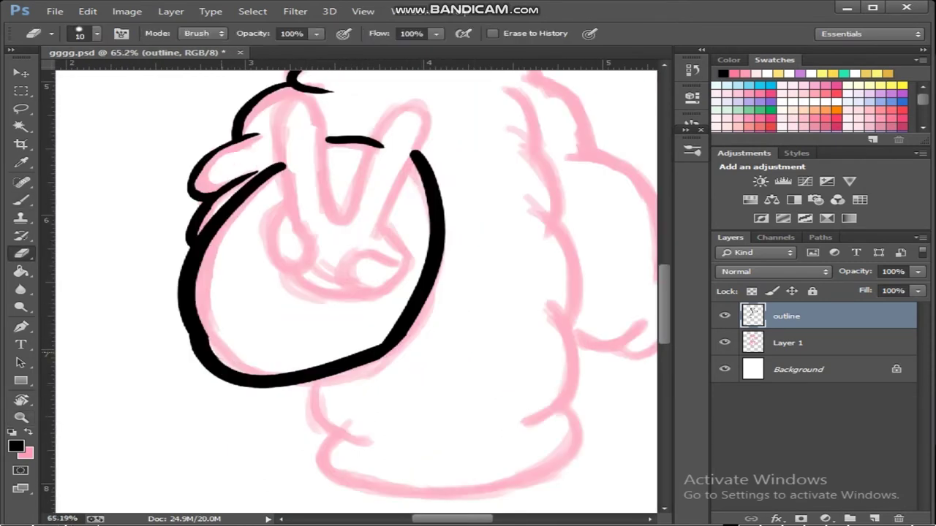
{"action": "left_click_drag", "start_coordinate": [433, 241], "coordinate": [432, 289]}
{"action": "key", "text": "ctrl+minus"}
{"action": "key", "text": "ctrl+minus"}
{"action": "key", "text": "ctrl+minus"}
- Ink the sweater's right side, bottom-left and bottom edge in black
{"action": "key", "text": "b"}
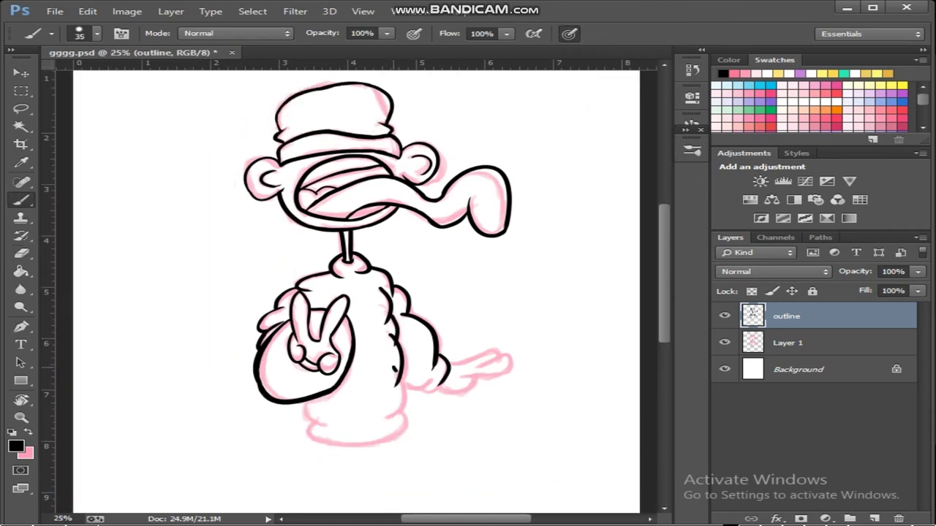
{"action": "left_click_drag", "start_coordinate": [399, 376], "coordinate": [405, 419]}
{"action": "left_click_drag", "start_coordinate": [306, 406], "coordinate": [338, 443]}
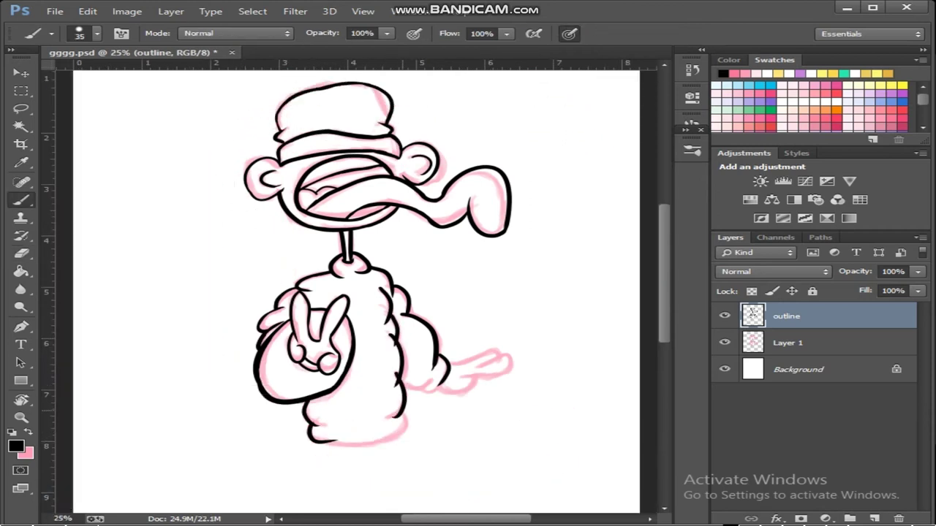
{"action": "left_click_drag", "start_coordinate": [405, 413], "coordinate": [326, 443]}
{"action": "scroll", "coordinate": [385, 412], "scroll_direction": "up", "scroll_amount": 3}
{"action": "key", "text": "e"}
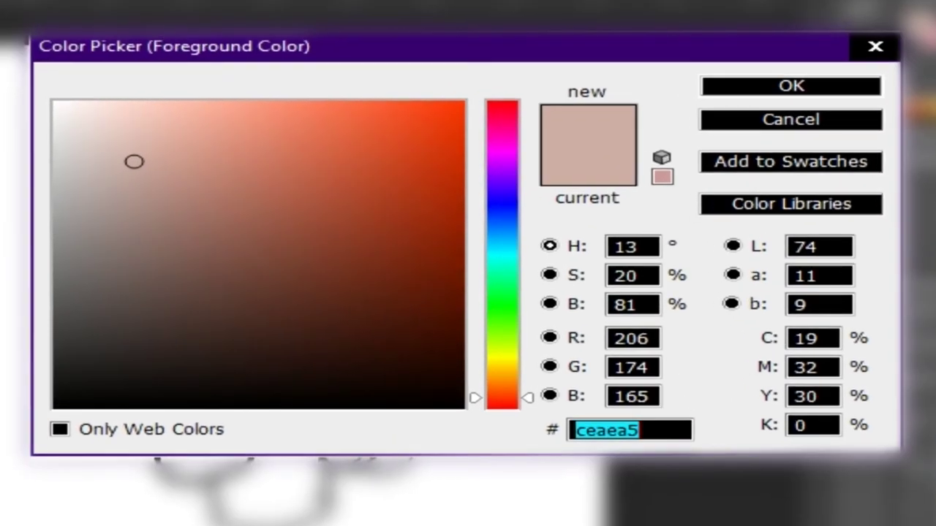
- Pick a tan skin tone and paint the jaw, inside the ear and under the hat brim
{"action": "left_click_drag", "start_coordinate": [134, 160], "coordinate": [139, 152]}
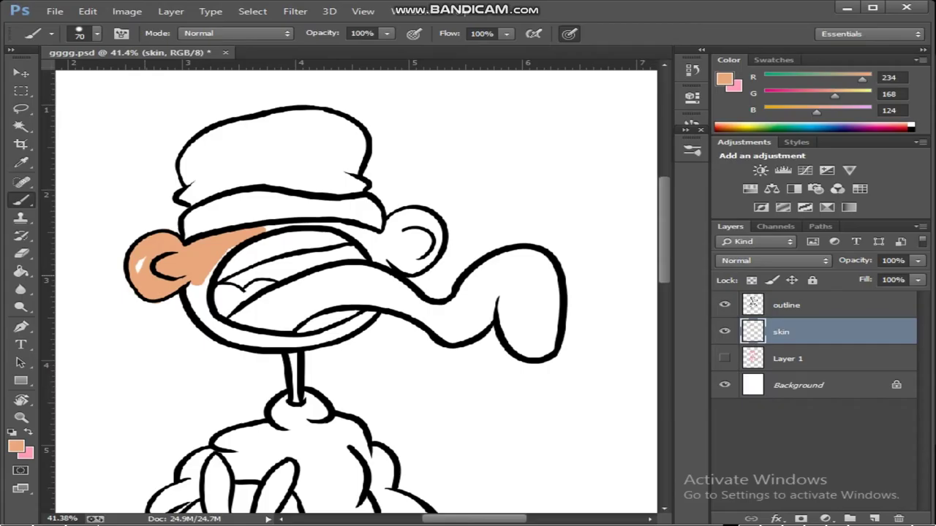
{"action": "mouse_move", "coordinate": [227, 249]}
{"action": "left_mouse_down"}
{"action": "mouse_move", "coordinate": [194, 307]}
{"action": "mouse_move", "coordinate": [227, 333]}
{"action": "mouse_move", "coordinate": [300, 344]}
{"action": "mouse_move", "coordinate": [373, 315]}
{"action": "left_mouse_up"}
{"action": "mouse_move", "coordinate": [411, 220]}
{"action": "left_mouse_down"}
{"action": "mouse_move", "coordinate": [375, 250]}
{"action": "mouse_move", "coordinate": [433, 260]}
{"action": "mouse_move", "coordinate": [428, 220]}
{"action": "mouse_move", "coordinate": [398, 213]}
{"action": "mouse_move", "coordinate": [428, 248]}
{"action": "mouse_move", "coordinate": [414, 235]}
{"action": "mouse_move", "coordinate": [265, 229]}
{"action": "left_mouse_up"}
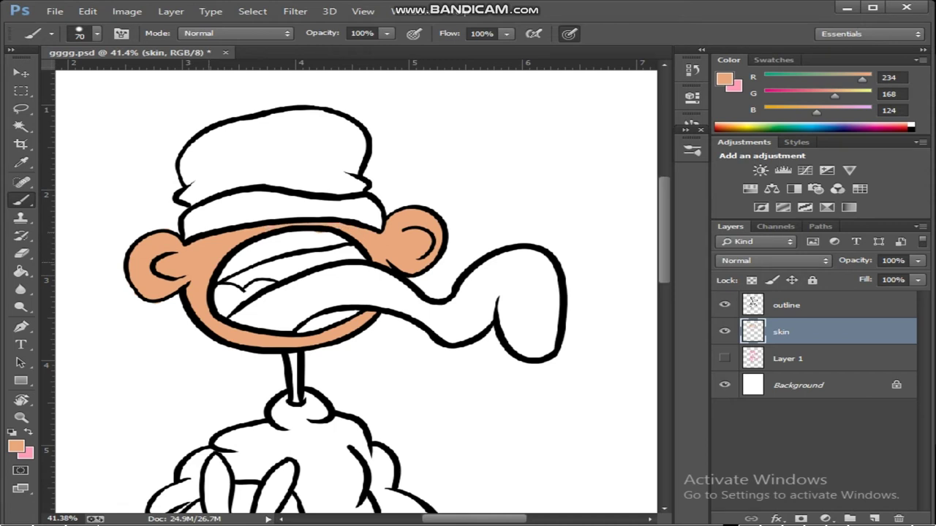
{"action": "left_click_drag", "start_coordinate": [206, 329], "coordinate": [198, 336]}
{"action": "key", "text": "e"}
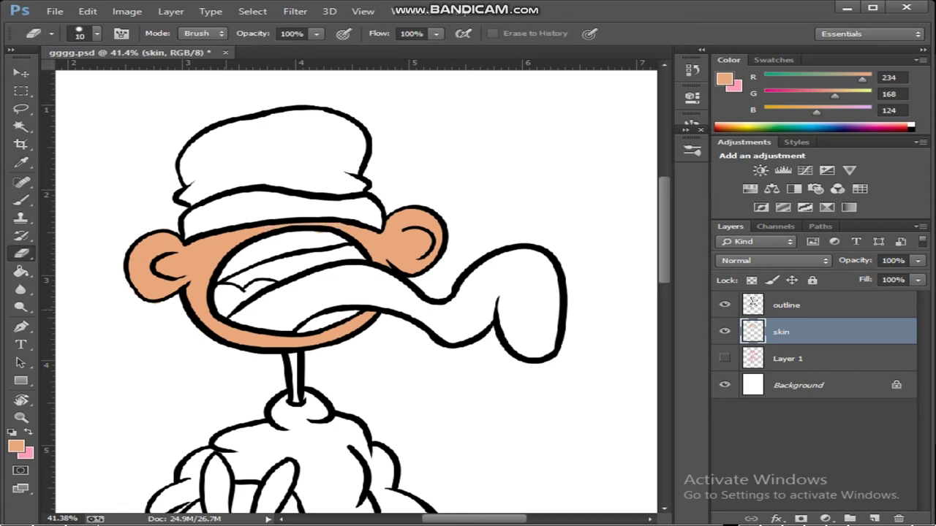
{"action": "scroll", "coordinate": [219, 250], "scroll_direction": "down", "scroll_amount": 5}
- Paint the tongue pink from inside the mouth out to its tip, filling gaps
{"action": "key", "text": "b"}
{"action": "mouse_move", "coordinate": [219, 321]}
{"action": "left_mouse_down"}
{"action": "mouse_move", "coordinate": [221, 360]}
{"action": "mouse_move", "coordinate": [215, 311]}
{"action": "mouse_move", "coordinate": [216, 398]}
{"action": "mouse_move", "coordinate": [236, 395]}
{"action": "mouse_move", "coordinate": [263, 420]}
{"action": "left_mouse_up"}
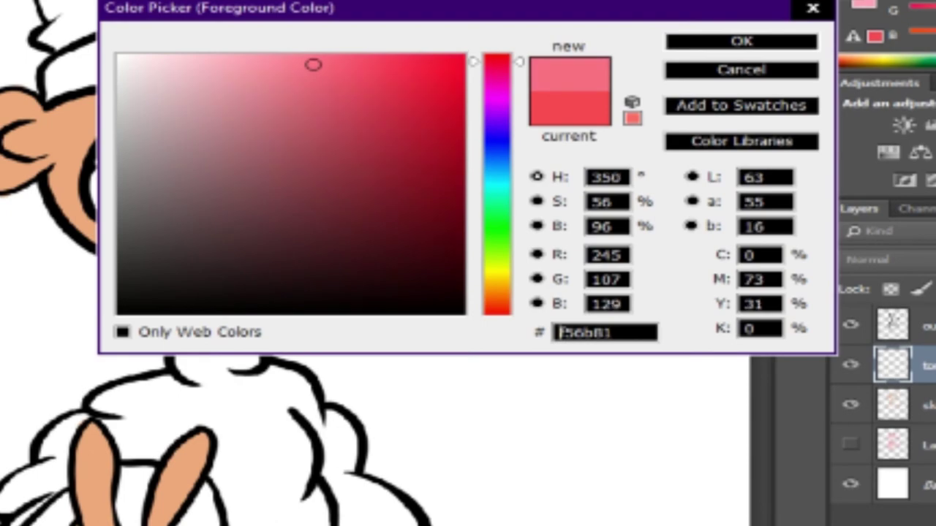
{"action": "key", "text": "Return"}
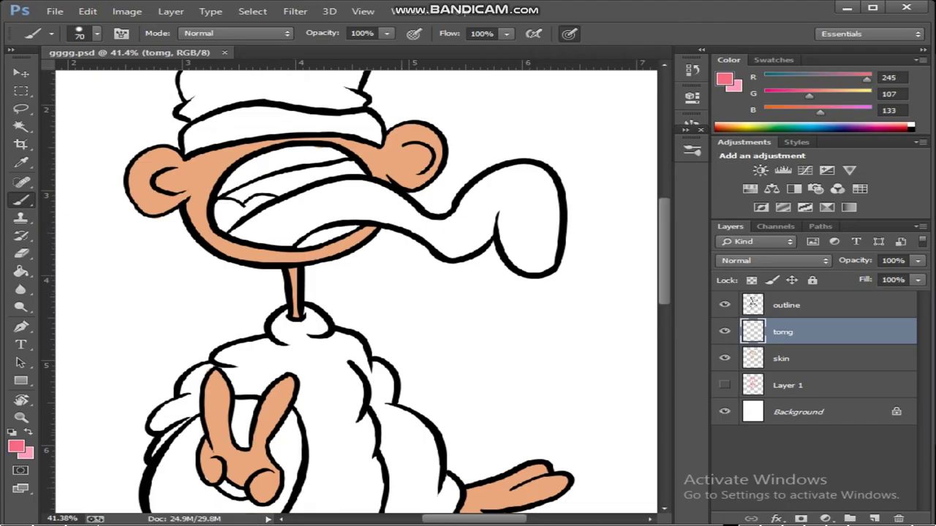
{"action": "mouse_move", "coordinate": [337, 208]}
{"action": "left_mouse_down"}
{"action": "mouse_move", "coordinate": [278, 241]}
{"action": "mouse_move", "coordinate": [242, 228]}
{"action": "mouse_move", "coordinate": [384, 187]}
{"action": "left_mouse_up"}
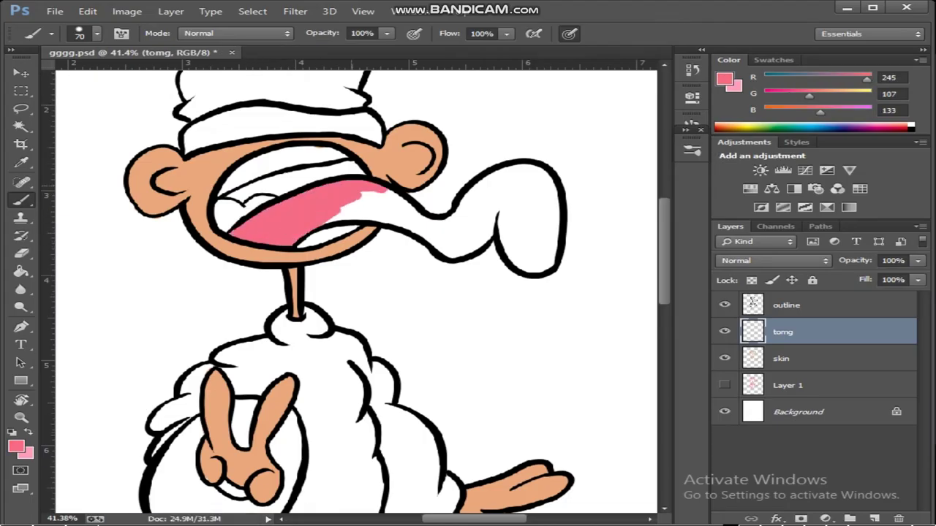
{"action": "mouse_move", "coordinate": [541, 248]}
{"action": "left_mouse_down"}
{"action": "mouse_move", "coordinate": [498, 183]}
{"action": "mouse_move", "coordinate": [534, 198]}
{"action": "left_mouse_up"}
{"action": "mouse_move", "coordinate": [475, 242]}
{"action": "left_mouse_down"}
{"action": "mouse_move", "coordinate": [336, 209]}
{"action": "mouse_move", "coordinate": [436, 216]}
{"action": "left_mouse_up"}
{"action": "left_click_drag", "start_coordinate": [380, 208], "coordinate": [413, 192]}
- Save the drawing and add a new layer above tomg, starting to rename it
{"action": "key", "text": "ctrl+s"}
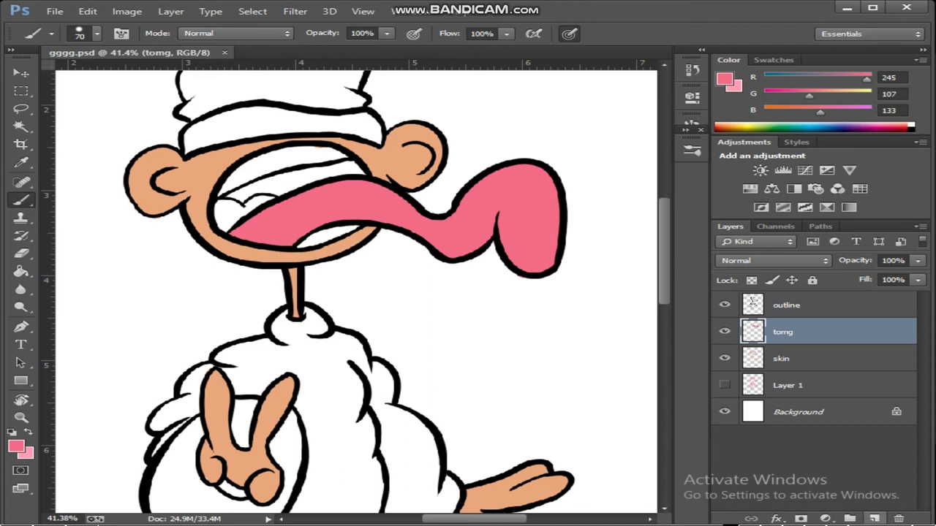
{"action": "left_click", "coordinate": [874, 519]}
{"action": "double_click", "coordinate": [784, 331]}
{"action": "type", "text": "th"}
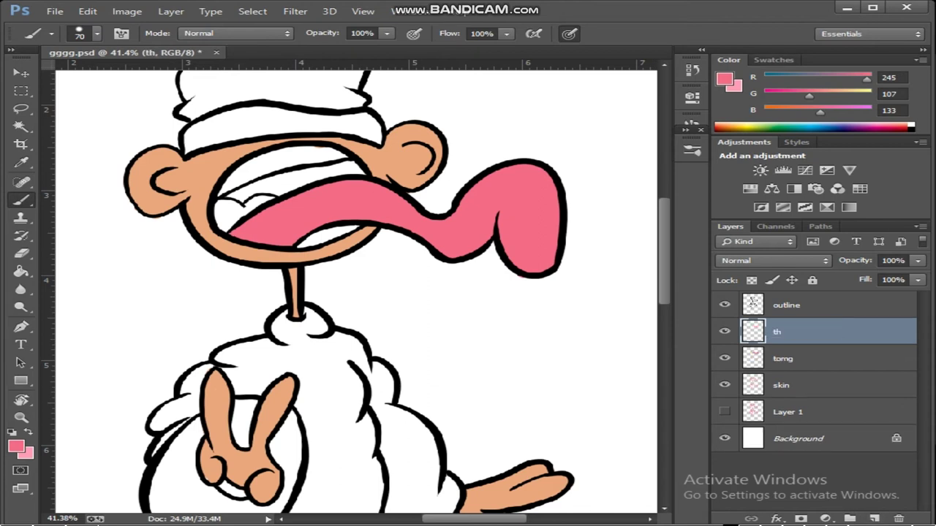
- Choose light blue from the swatches and paint the sweater from hem to neck
{"action": "left_click", "coordinate": [774, 60]}
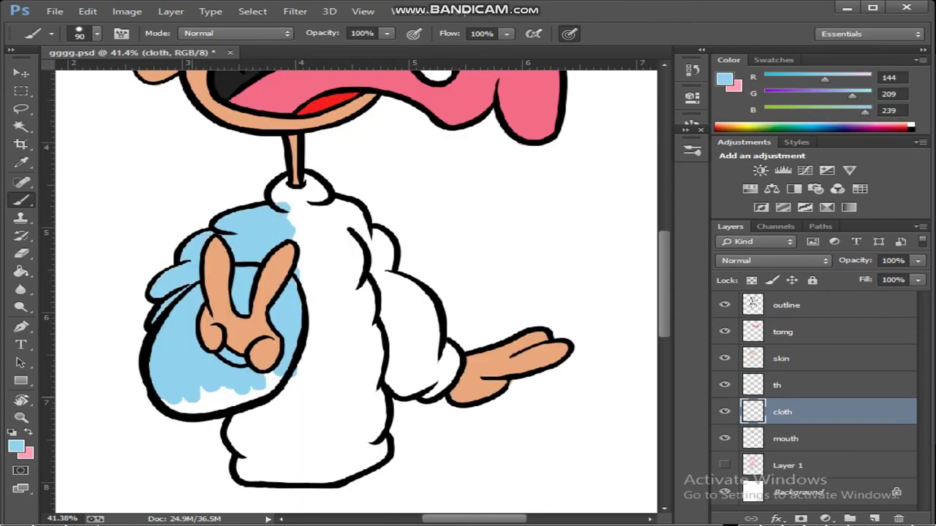
{"action": "left_click_drag", "start_coordinate": [363, 242], "coordinate": [351, 438]}
{"action": "mouse_move", "coordinate": [241, 431]}
{"action": "left_mouse_down"}
{"action": "mouse_move", "coordinate": [329, 460]}
{"action": "mouse_move", "coordinate": [344, 373]}
{"action": "mouse_move", "coordinate": [314, 205]}
{"action": "left_mouse_up"}
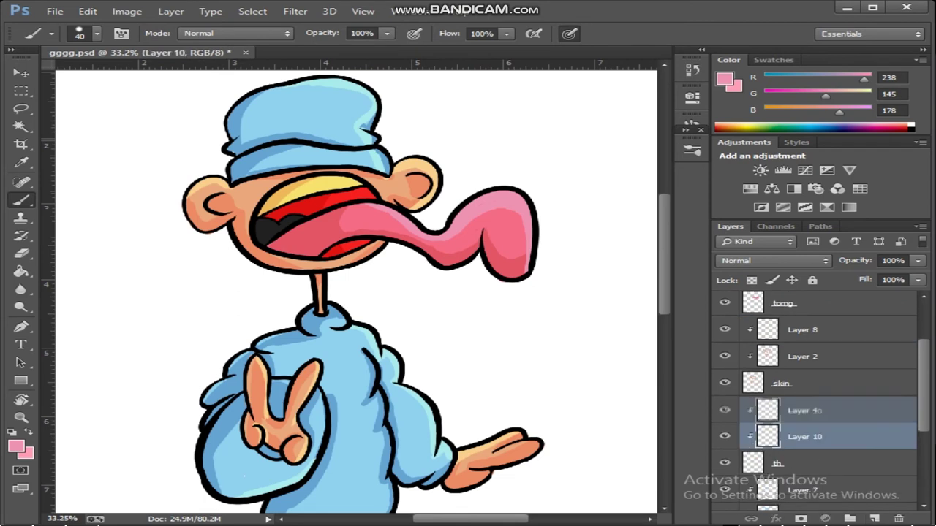
- Set the foreground colour to pale yellow ebf580
{"action": "type", "text": "ebf580"}
{"action": "key", "text": "Return"}
{"action": "key", "text": "b"}
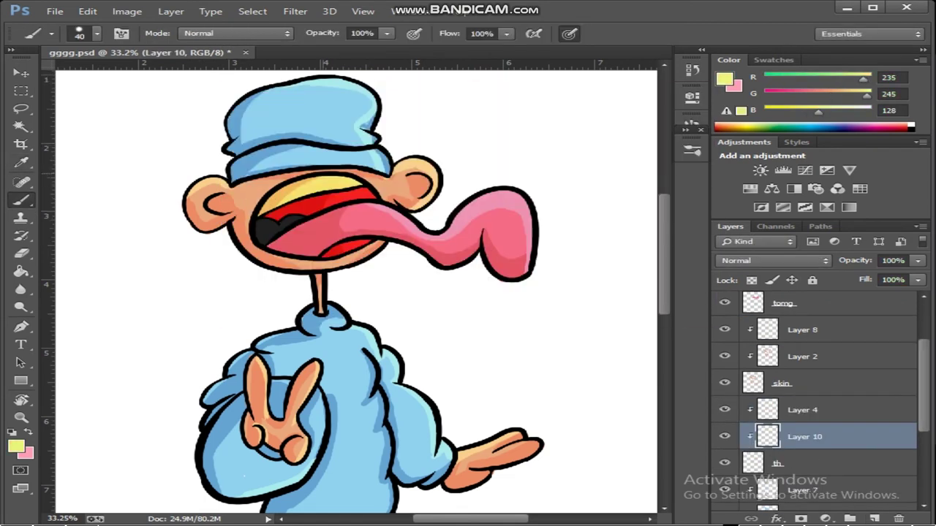
- Save the coloured drawing
{"action": "scroll", "coordinate": [356, 292], "scroll_direction": "down", "scroll_amount": 1}
{"action": "scroll", "coordinate": [357, 293], "scroll_direction": "up", "scroll_amount": 2}
{"action": "key", "text": "ctrl+s"}
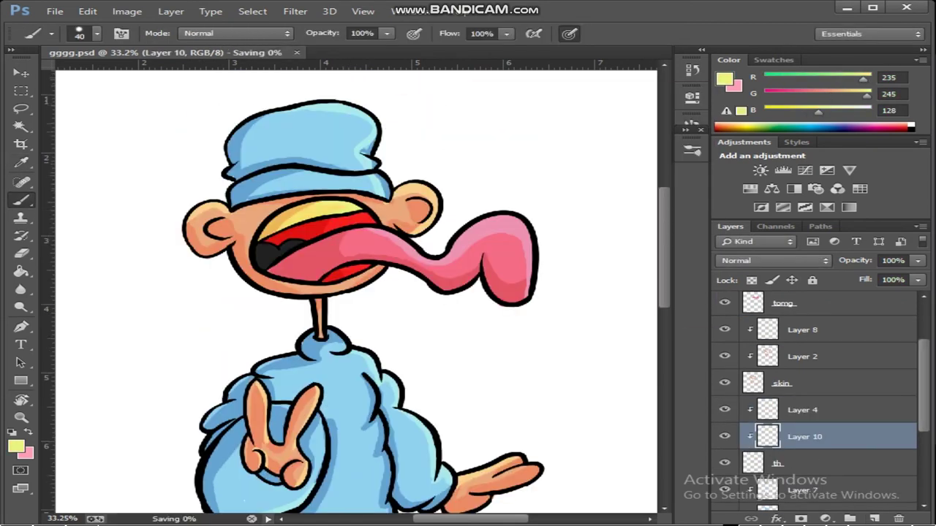
{"action": "scroll", "coordinate": [356, 292], "scroll_direction": "down", "scroll_amount": 5}
{"action": "scroll", "coordinate": [357, 293], "scroll_direction": "up", "scroll_amount": 4}
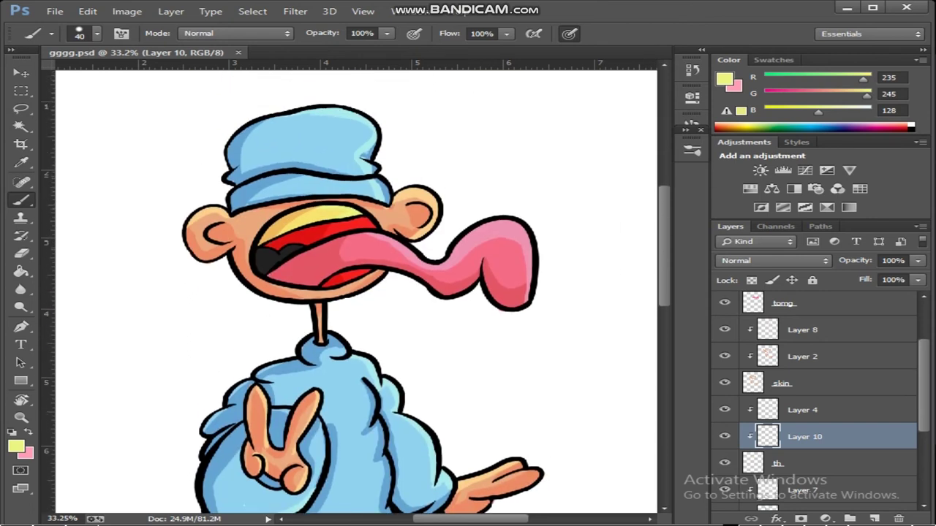
{"action": "scroll", "coordinate": [356, 292], "scroll_direction": "up", "scroll_amount": 1}
{"action": "scroll", "coordinate": [812, 395], "scroll_direction": "up", "scroll_amount": 3}
- Add a new layer, set the colour to white ffffff, and paint a highlight stroke
{"action": "left_click", "coordinate": [875, 519]}
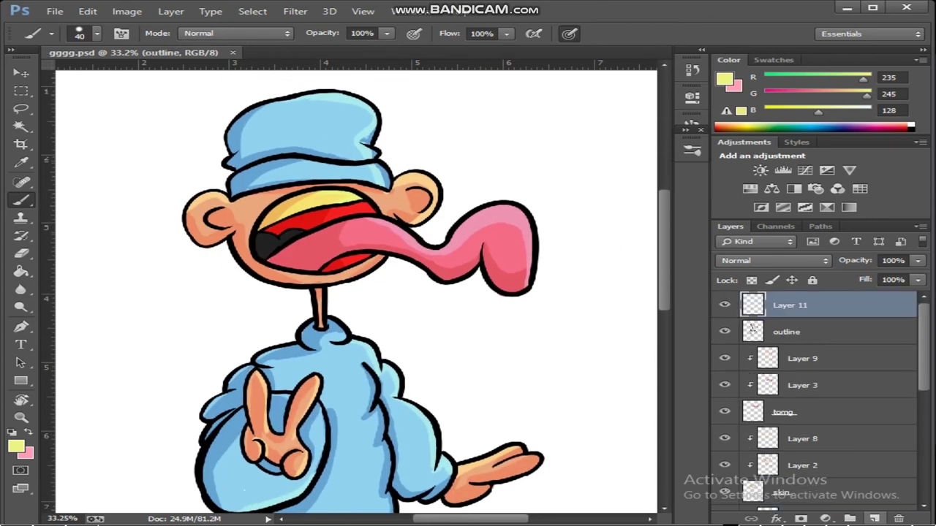
{"action": "type", "text": "iffffff"}
{"action": "key", "text": "Return"}
{"action": "key", "text": "b"}
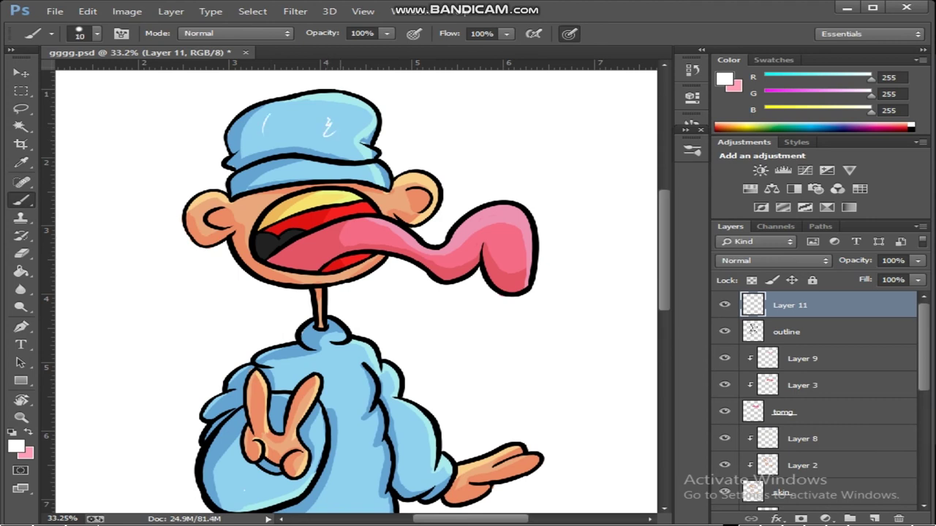
{"action": "left_click_drag", "start_coordinate": [347, 372], "coordinate": [349, 392]}
{"action": "scroll", "coordinate": [348, 392], "scroll_direction": "down", "scroll_amount": 3}
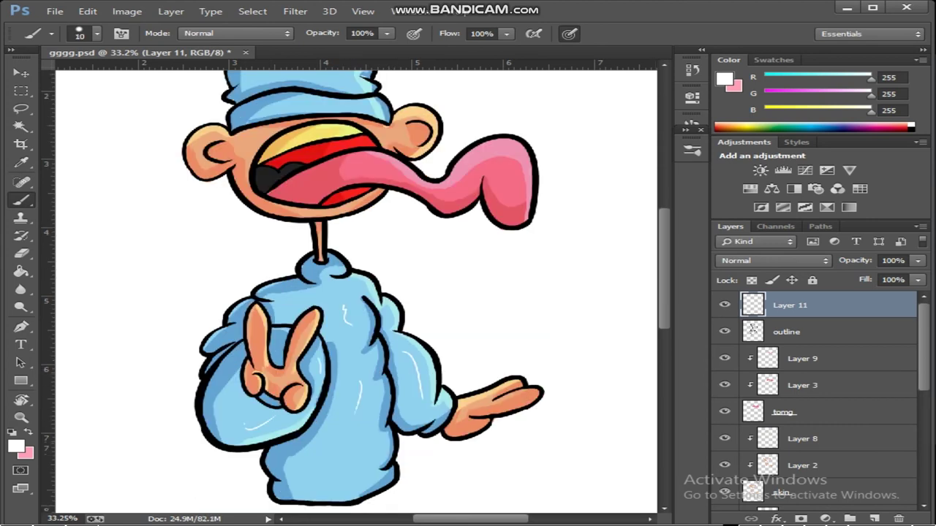
{"action": "scroll", "coordinate": [356, 293], "scroll_direction": "up", "scroll_amount": 5}
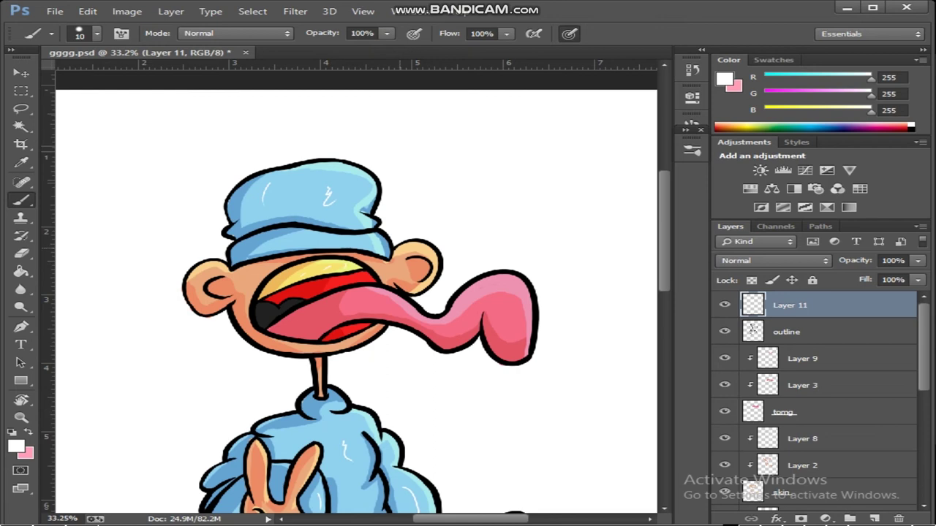
- Move Layer 11 below outline, highlight the tongue tip white, and save
{"action": "left_click_drag", "start_coordinate": [753, 306], "coordinate": [726, 335]}
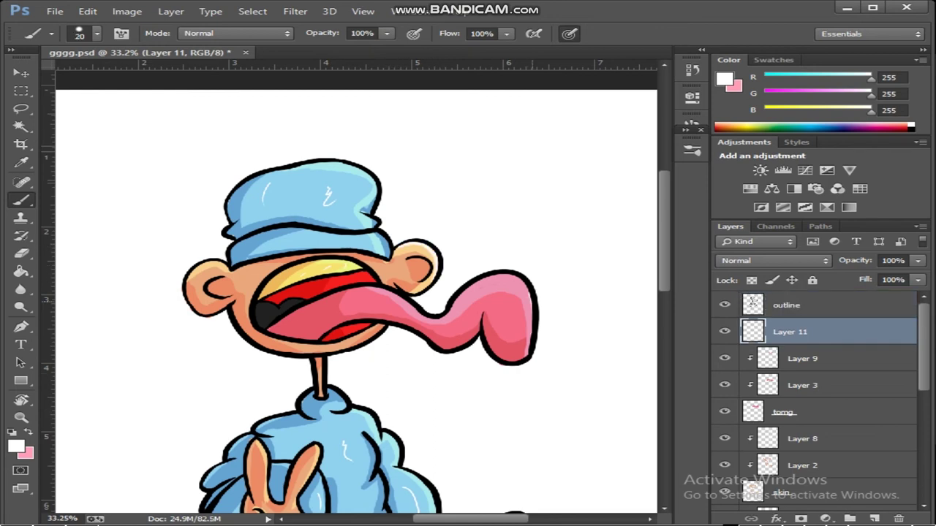
{"action": "left_click_drag", "start_coordinate": [516, 278], "coordinate": [466, 294]}
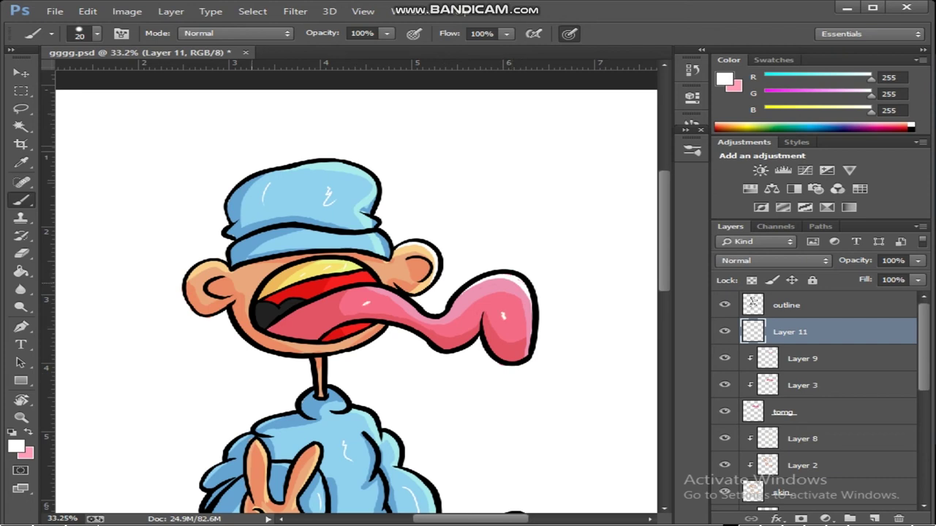
{"action": "scroll", "coordinate": [356, 292], "scroll_direction": "down", "scroll_amount": 3}
{"action": "key", "text": "ctrl+s"}
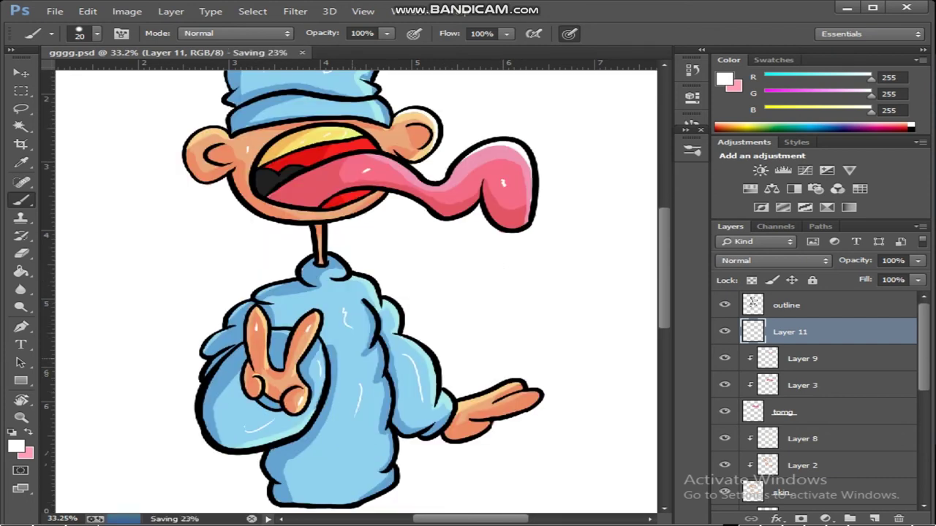
{"action": "scroll", "coordinate": [356, 292], "scroll_direction": "up", "scroll_amount": 2}
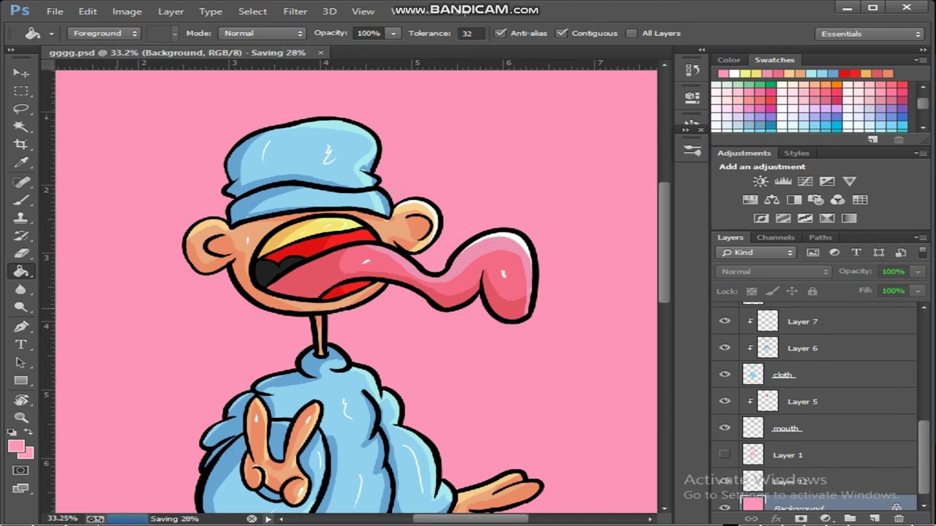
- Switch back to the Brush tool for freehand painting
{"action": "key", "text": "b"}
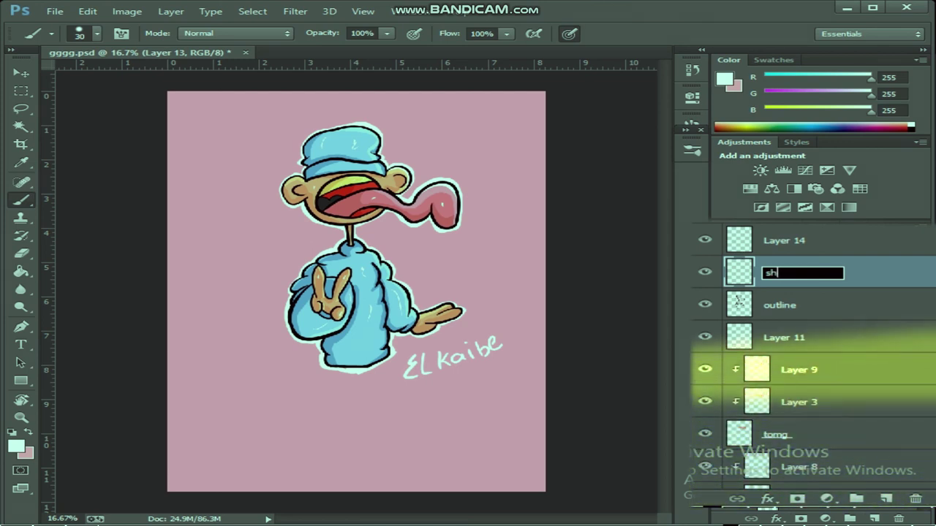
- Name the shading layer 'sh' and the highlight layer 'hi'
{"action": "key", "text": "Tab"}
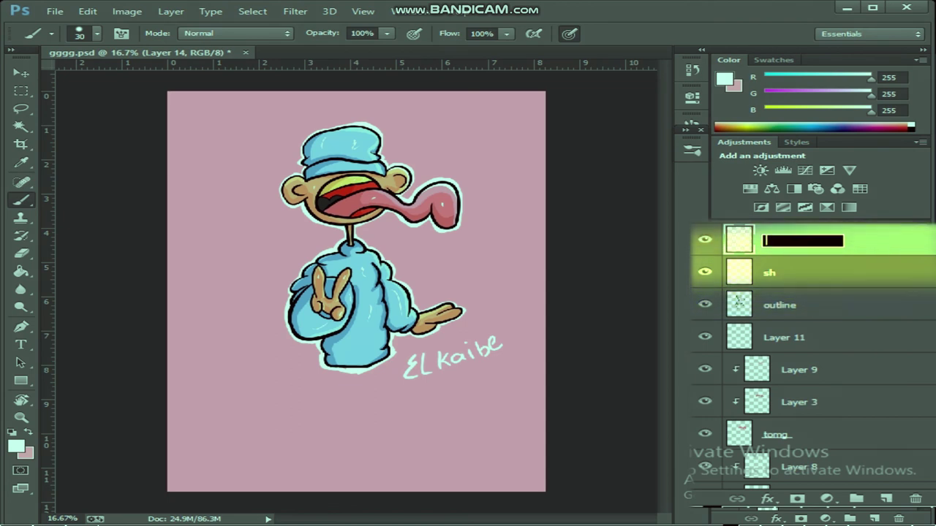
{"action": "type", "text": "hi"}
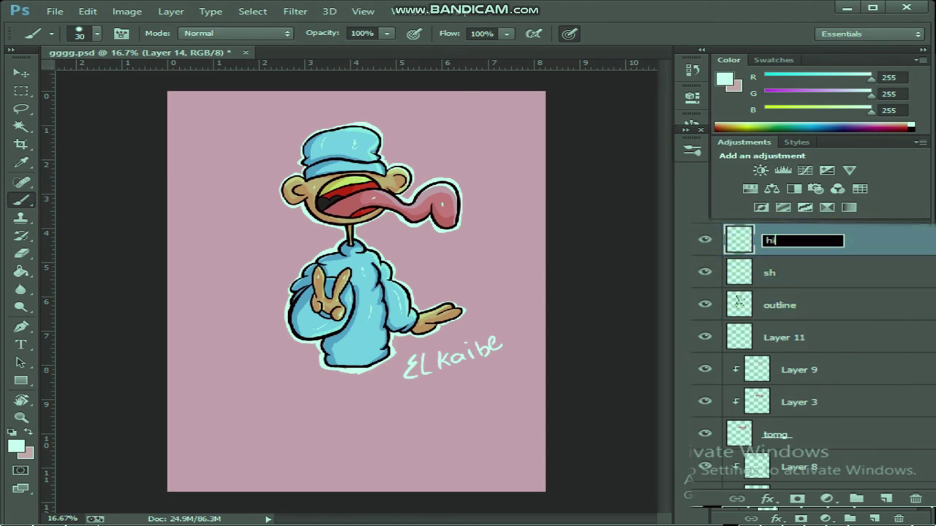
{"action": "key", "text": "Return"}
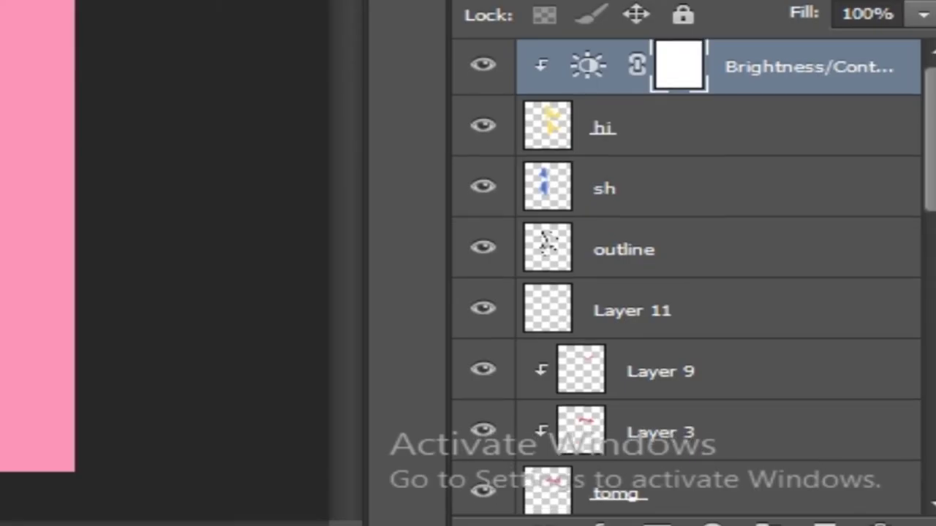
{"action": "scroll", "coordinate": [687, 278], "scroll_direction": "down", "scroll_amount": 3}
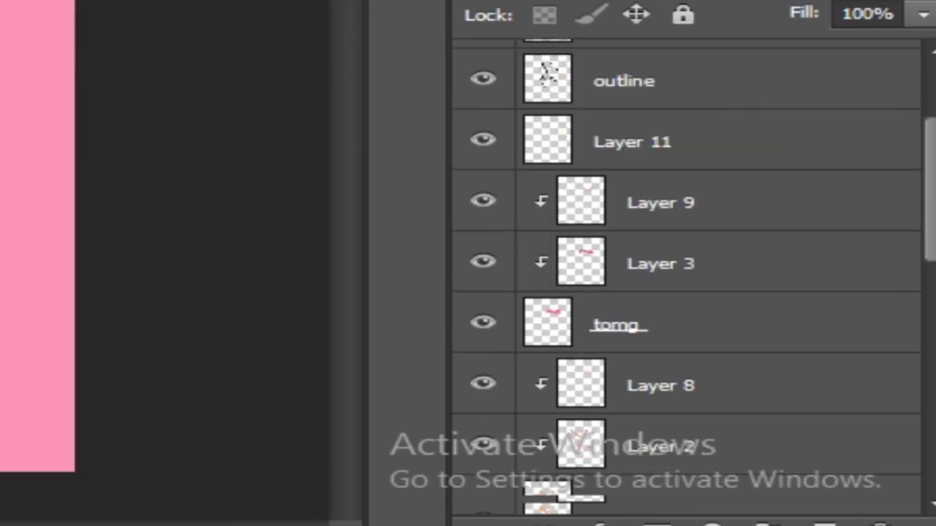
{"action": "scroll", "coordinate": [688, 278], "scroll_direction": "down", "scroll_amount": 1}
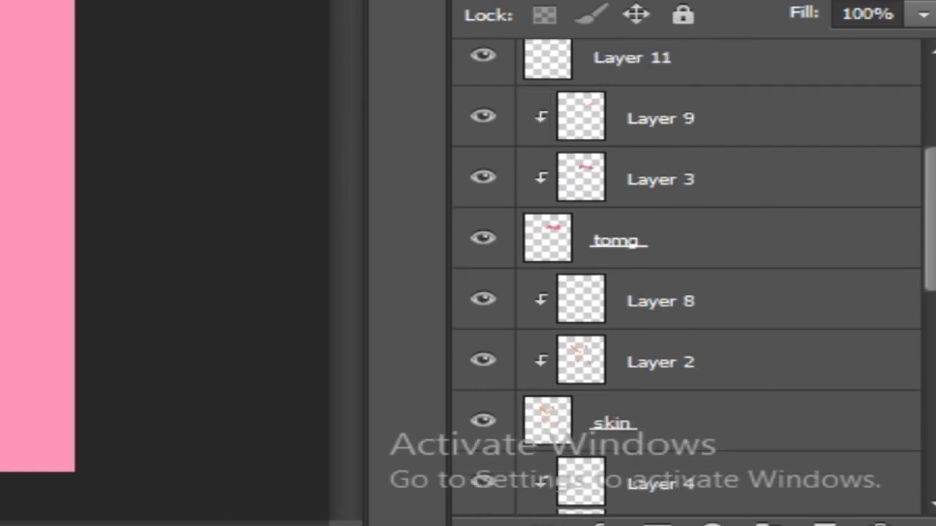
{"action": "scroll", "coordinate": [687, 278], "scroll_direction": "down", "scroll_amount": 1}
{"action": "scroll", "coordinate": [687, 278], "scroll_direction": "up", "scroll_amount": 5}
{"action": "scroll", "coordinate": [687, 278], "scroll_direction": "down", "scroll_amount": 2}
{"action": "scroll", "coordinate": [687, 278], "scroll_direction": "down", "scroll_amount": 3}
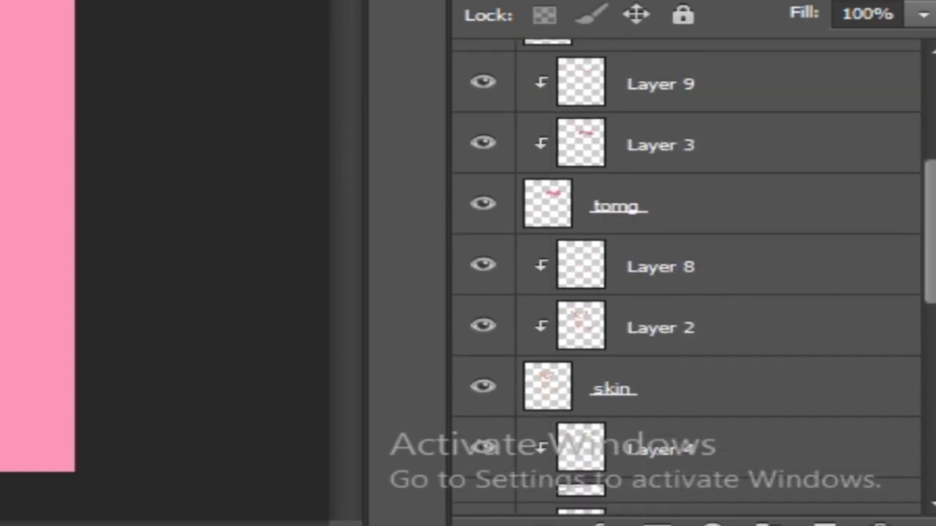
{"action": "scroll", "coordinate": [688, 278], "scroll_direction": "down", "scroll_amount": 3}
{"action": "scroll", "coordinate": [687, 278], "scroll_direction": "up", "scroll_amount": 8}
{"action": "scroll", "coordinate": [688, 278], "scroll_direction": "down", "scroll_amount": 3}
{"action": "scroll", "coordinate": [687, 278], "scroll_direction": "down", "scroll_amount": 1}
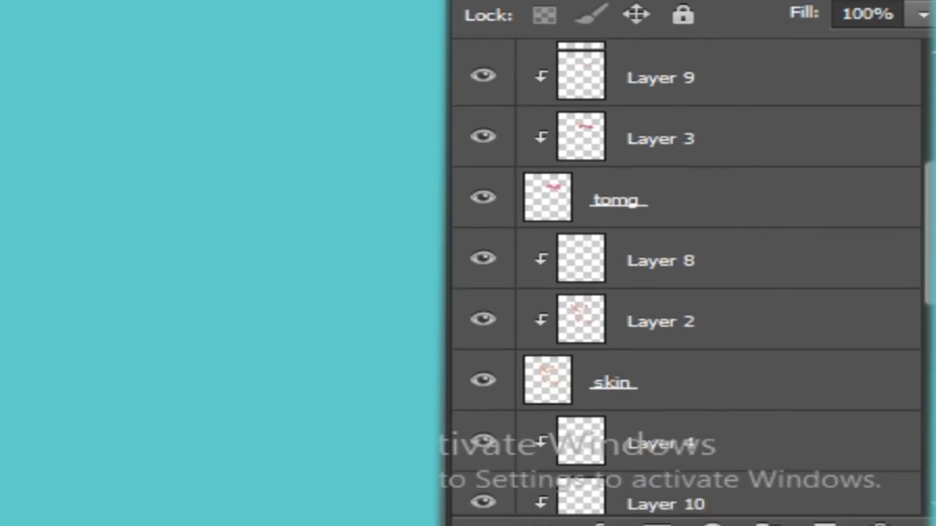
{"action": "scroll", "coordinate": [687, 277], "scroll_direction": "up", "scroll_amount": 5}
{"action": "scroll", "coordinate": [687, 278], "scroll_direction": "down", "scroll_amount": 3}
{"action": "scroll", "coordinate": [687, 278], "scroll_direction": "down", "scroll_amount": 8}
{"action": "scroll", "coordinate": [687, 278], "scroll_direction": "up", "scroll_amount": 3}
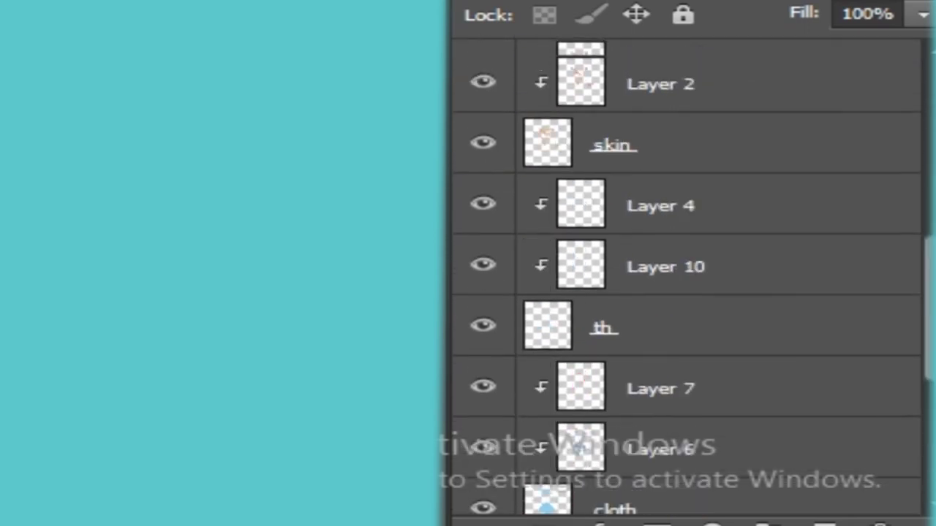
{"action": "scroll", "coordinate": [688, 277], "scroll_direction": "up", "scroll_amount": 5}
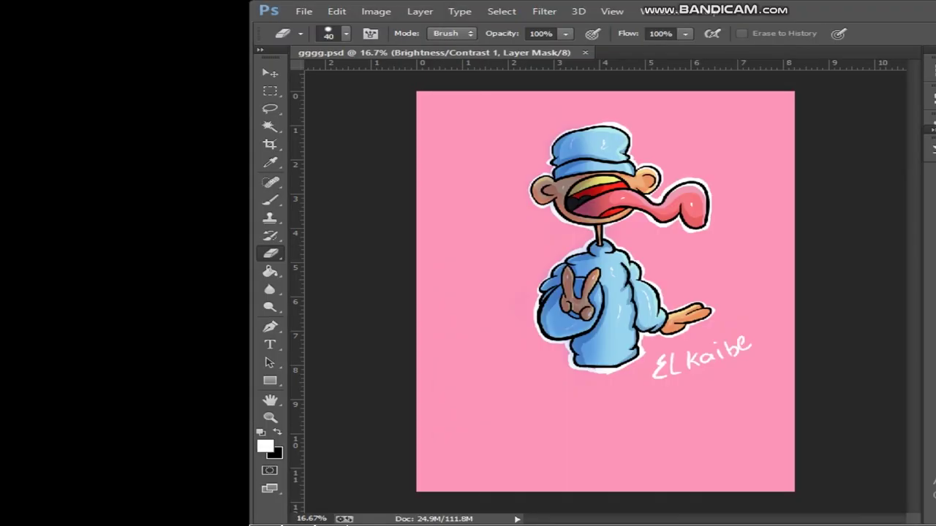